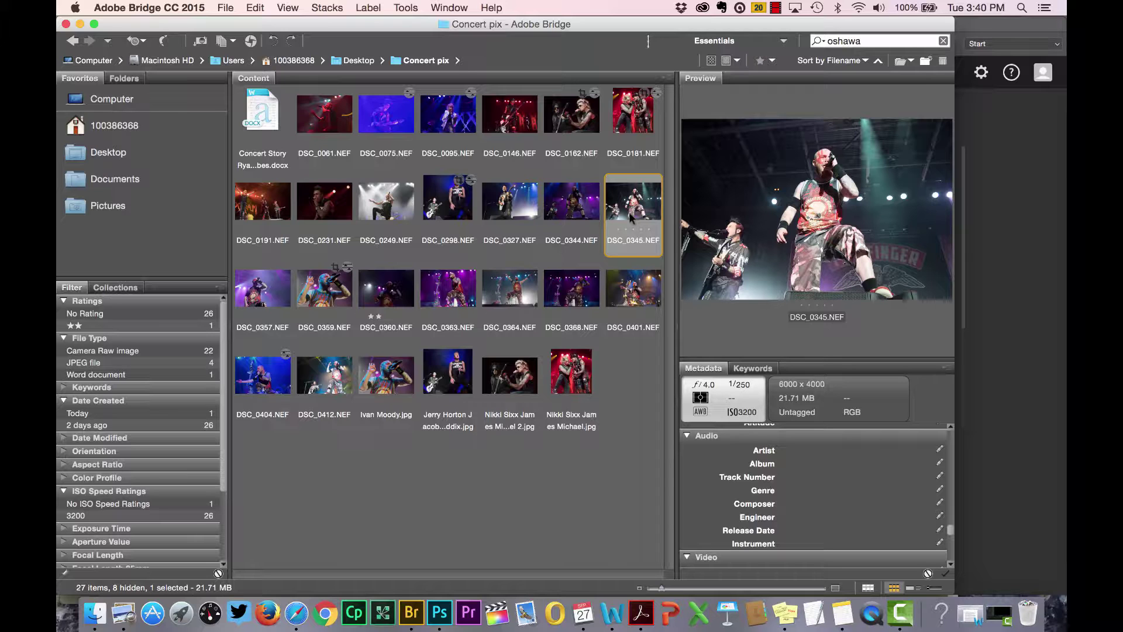
Step: Open DSC_0345.NEF in Camera Raw and straighten it along the edge of the stage monitor under the singer
double_click(630, 218)
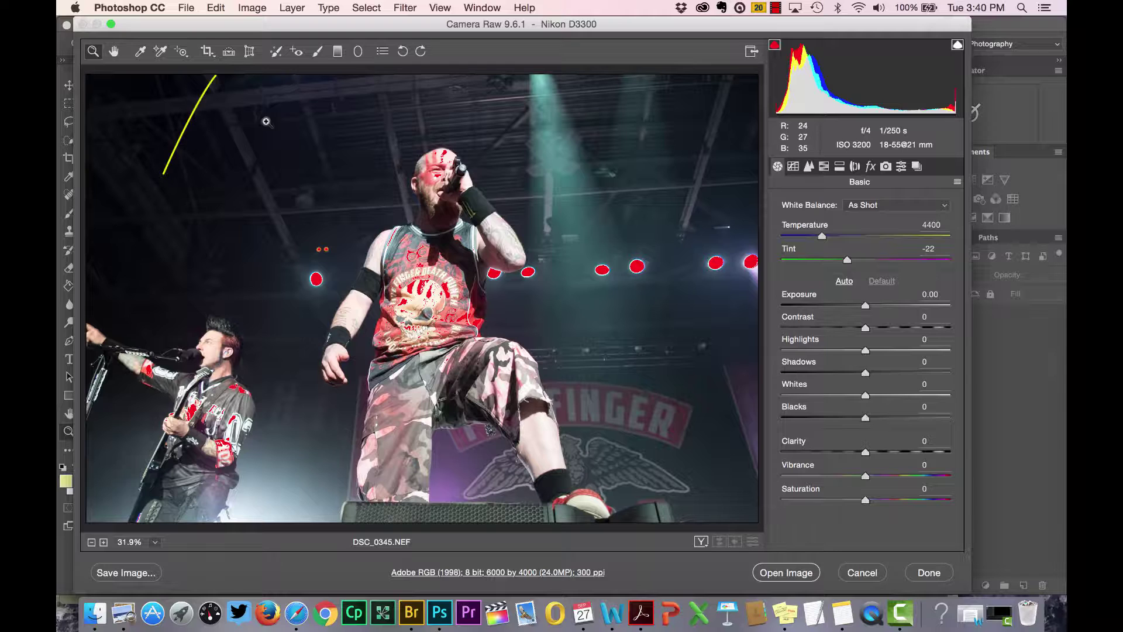
click(230, 57)
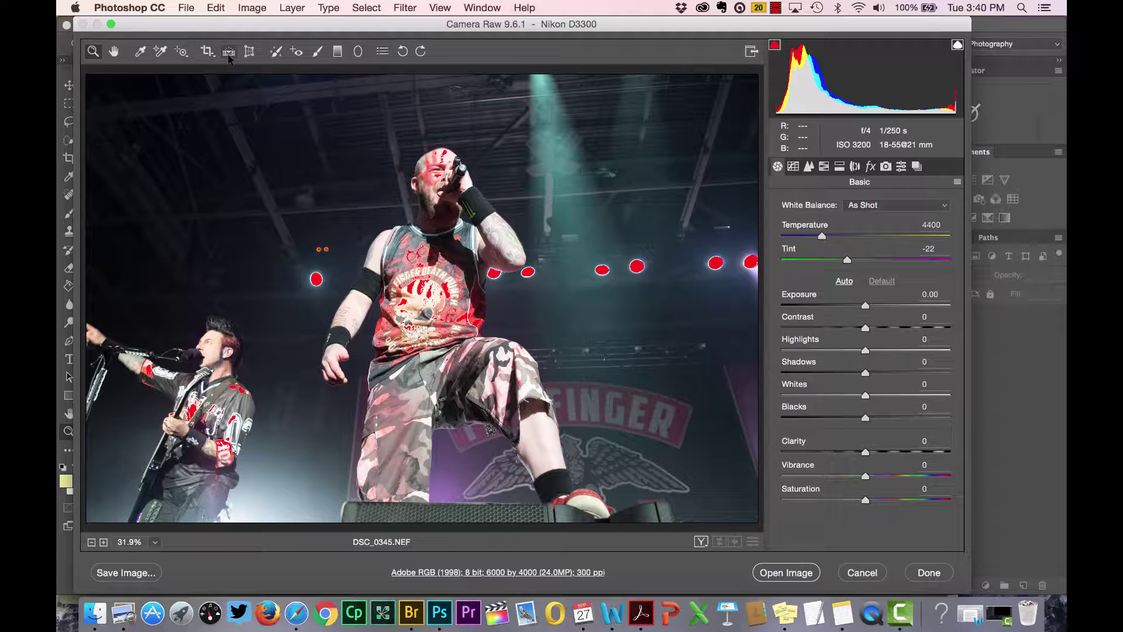
click(229, 52)
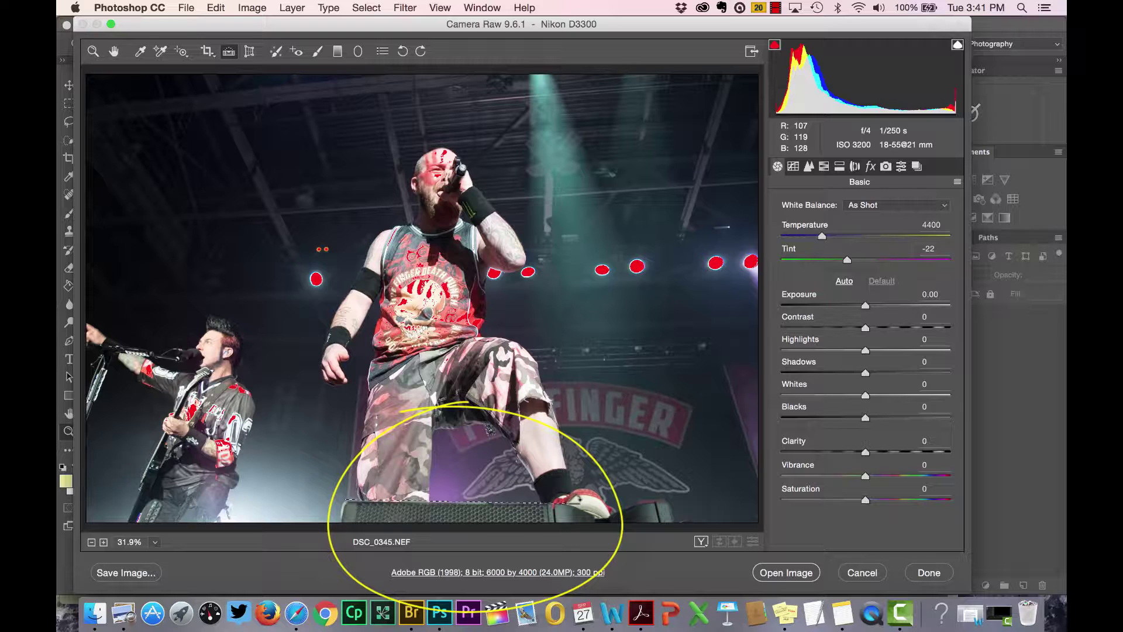
drag(544, 503, 570, 509)
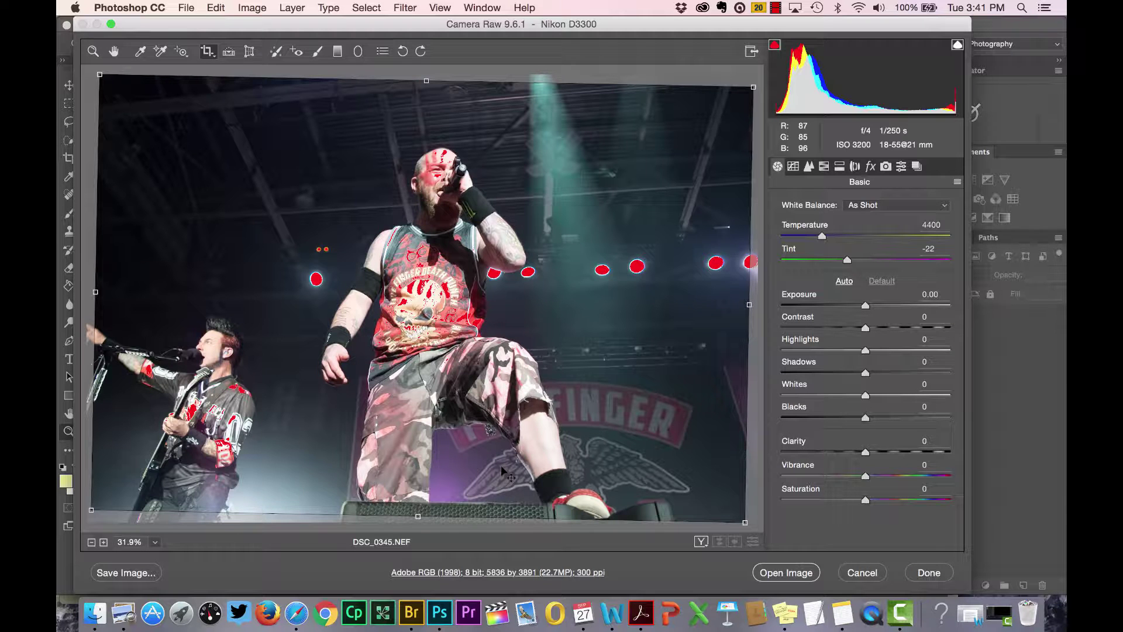
key(z)
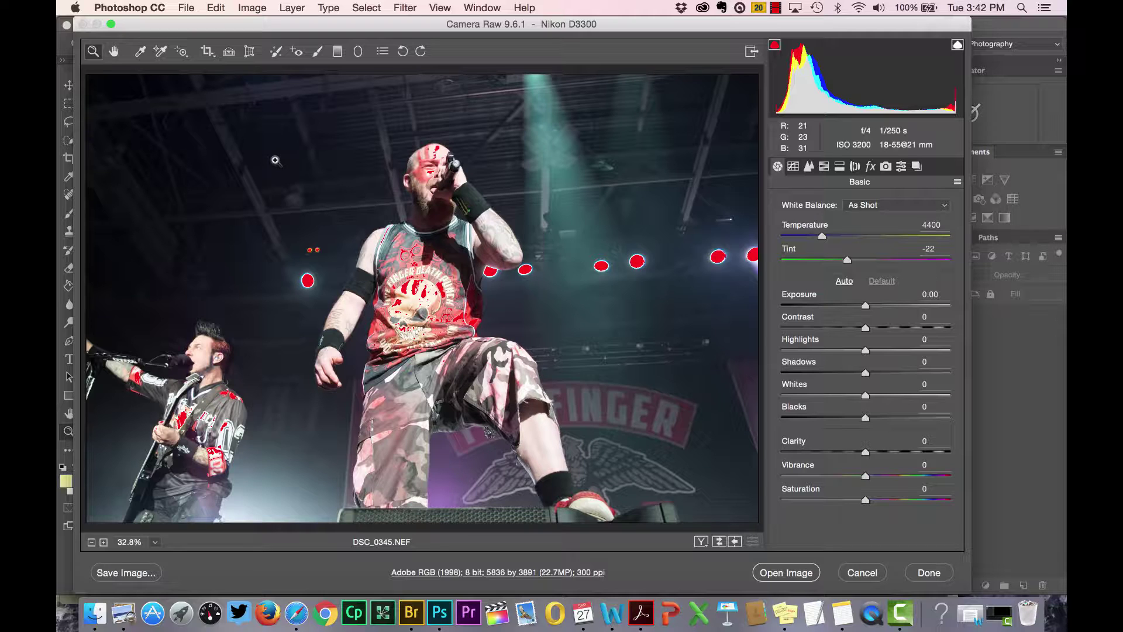
Step: Crop away the upper part and the right side of the photo to about 4759 by 3492 pixels
click(208, 53)
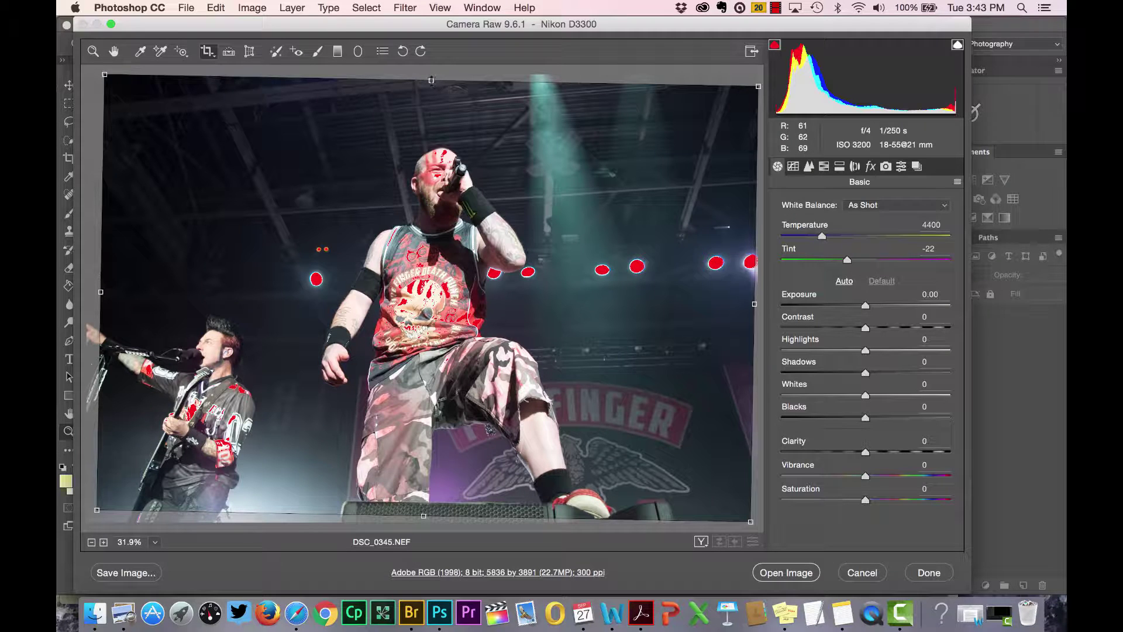
drag(431, 79, 430, 124)
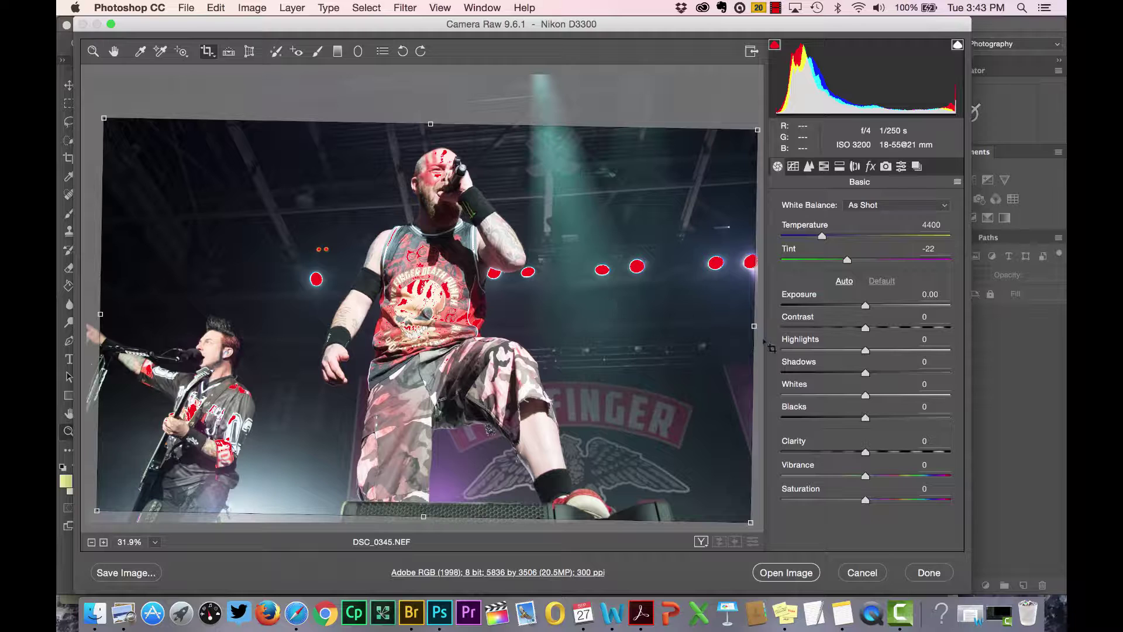
drag(756, 330, 632, 350)
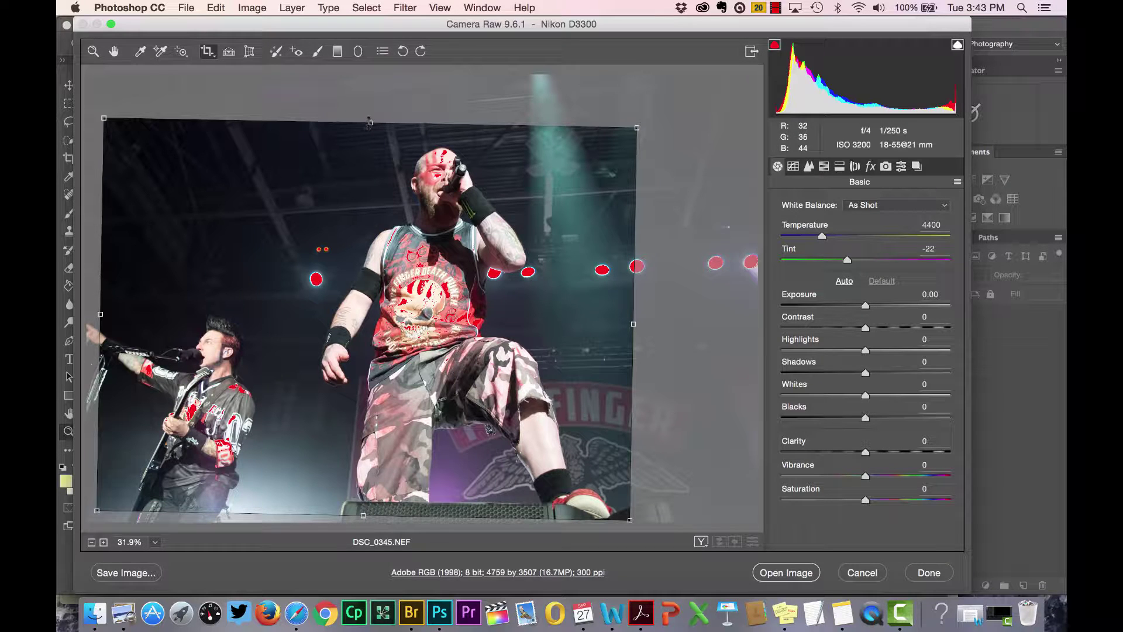
drag(369, 123, 371, 124)
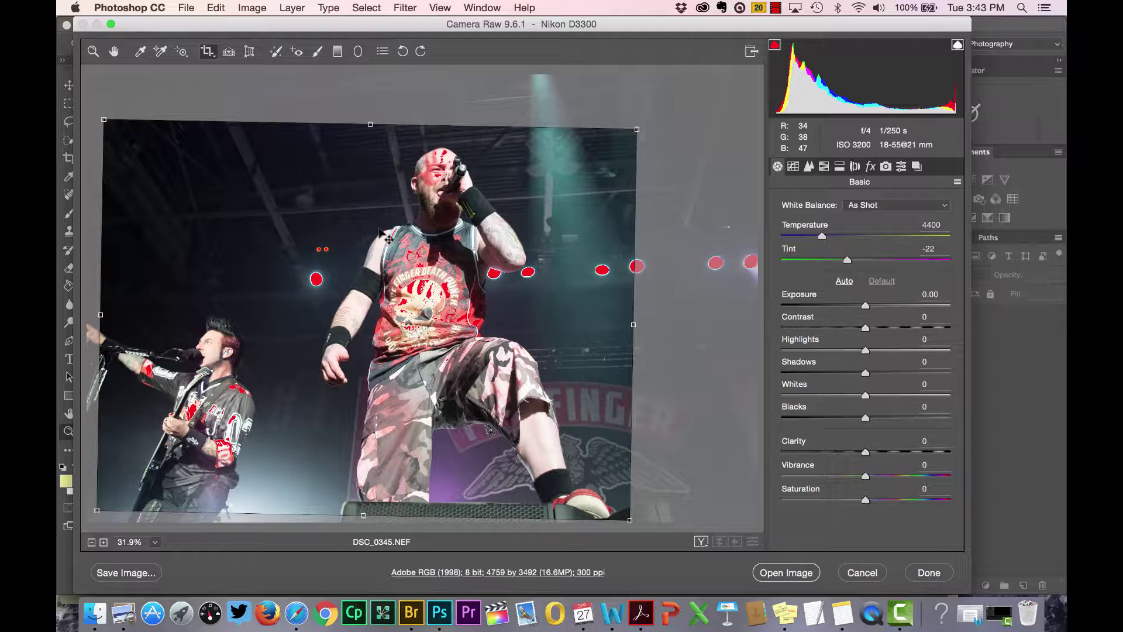
key(Return)
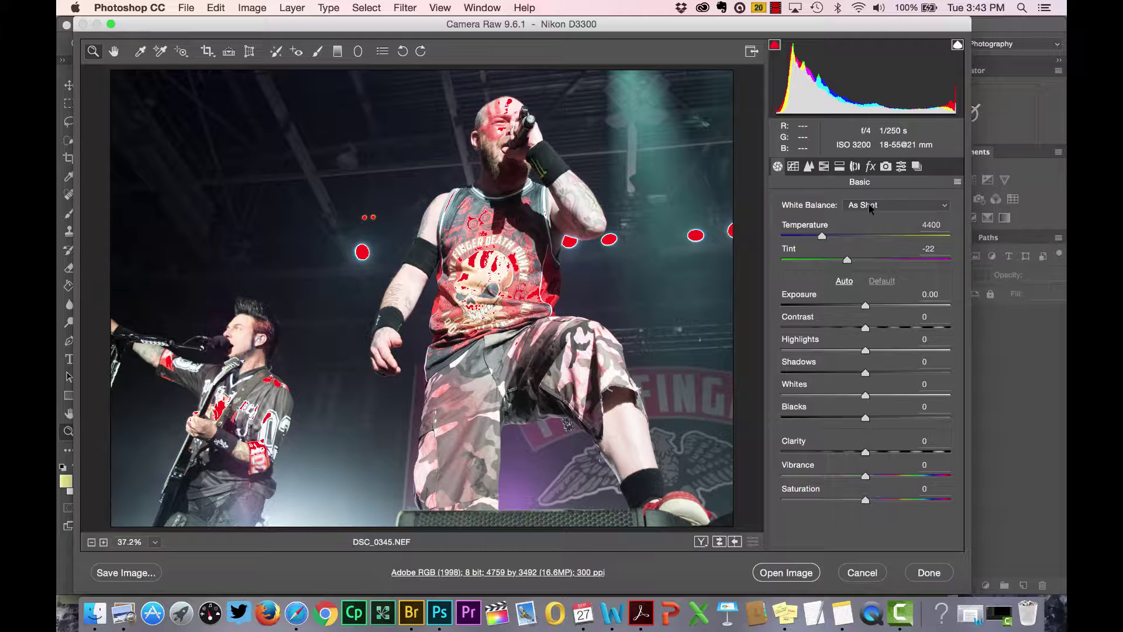
Step: Try the Auto white balance preset and return the photo to As Shot
click(871, 209)
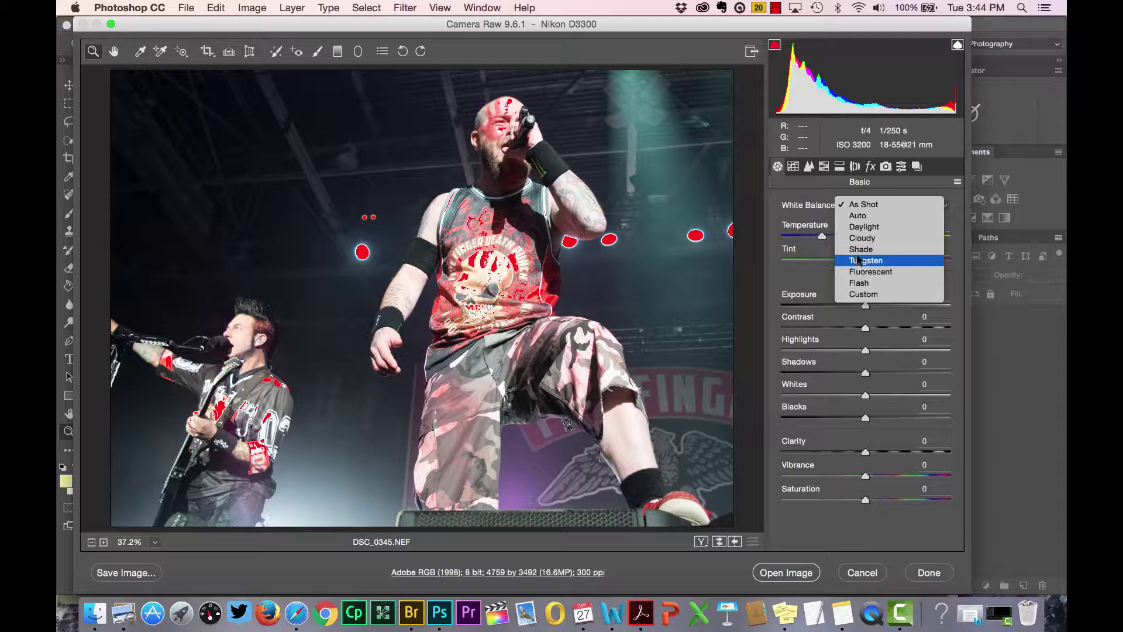
click(855, 214)
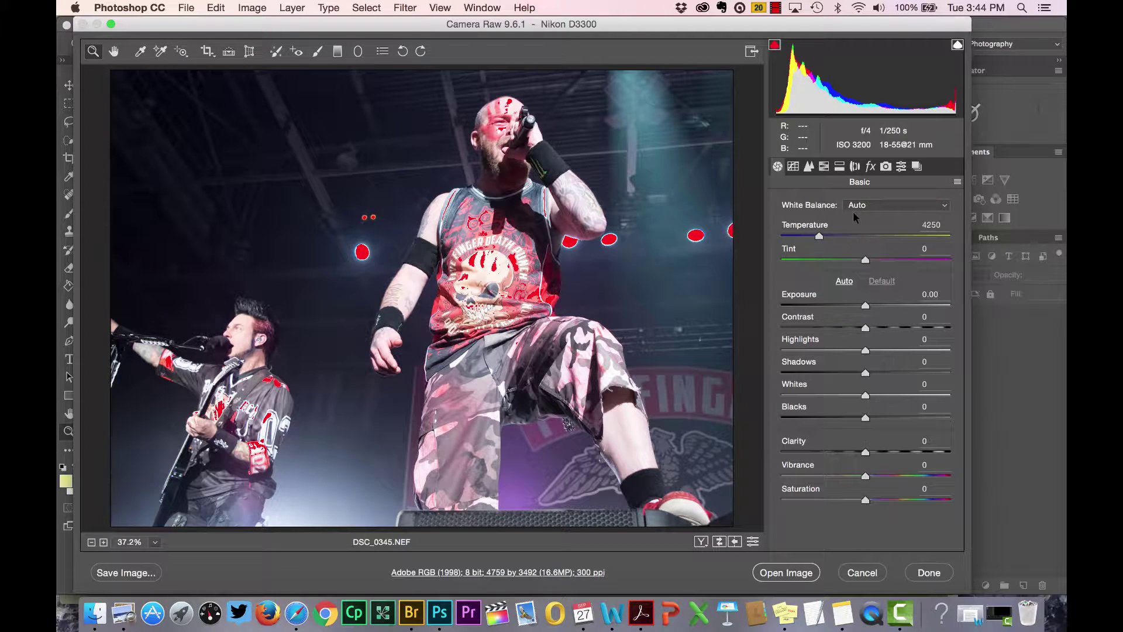
click(860, 208)
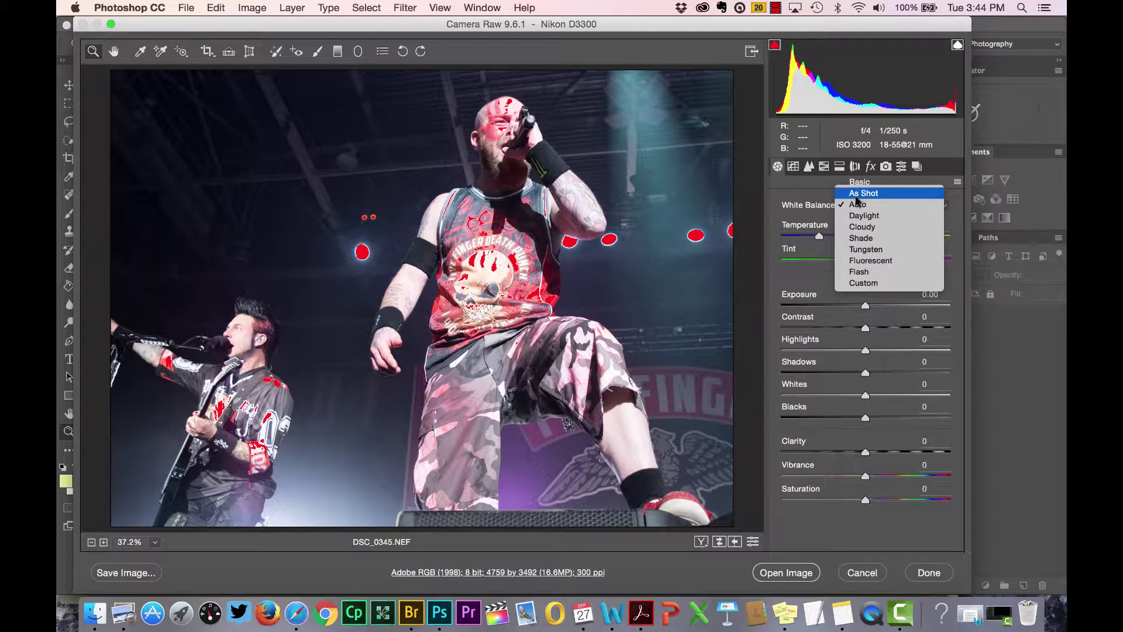
click(858, 194)
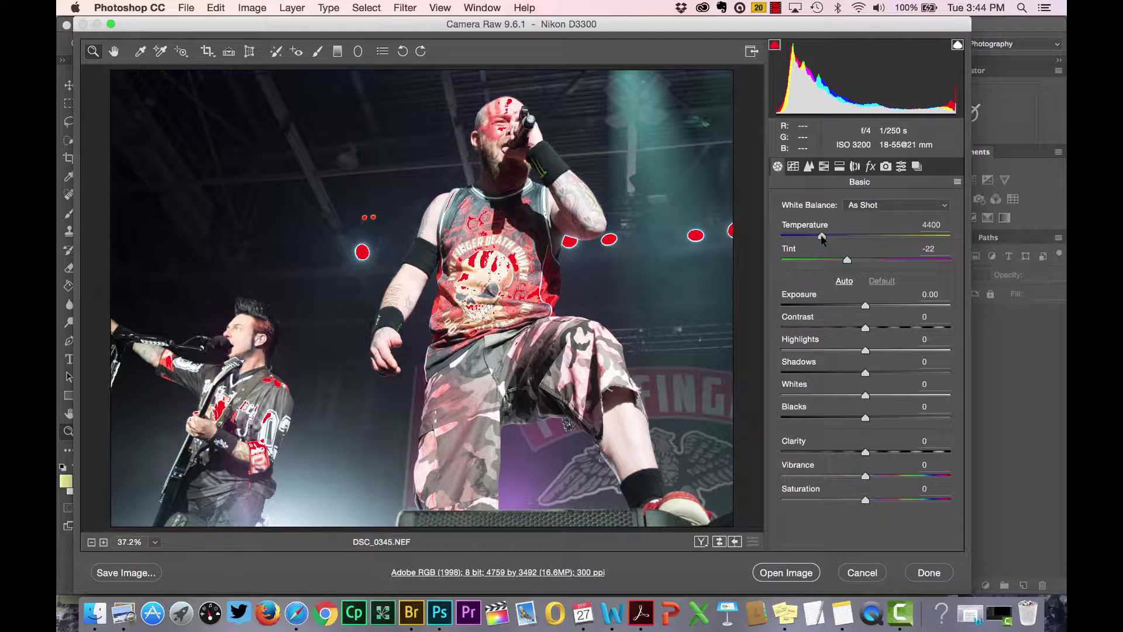
Step: Set the white balance temperature to 5100 and the tint to -6
mouse_move(822, 237)
mouse_down()
mouse_move(853, 236)
mouse_move(799, 242)
mouse_move(827, 246)
mouse_up()
drag(828, 250, 834, 247)
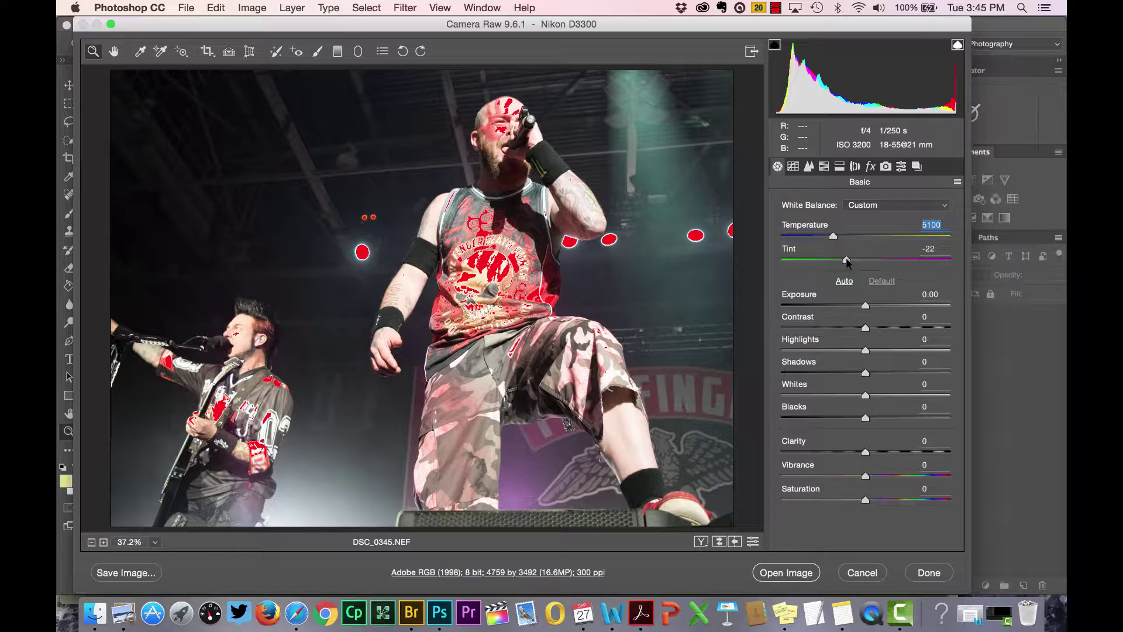
mouse_move(848, 262)
mouse_down()
mouse_move(804, 265)
mouse_move(882, 261)
mouse_move(861, 263)
mouse_up()
click(859, 262)
Step: Set the exposure to -0.75 and the contrast to -2, trying brighter exposure and minimum contrast on the way
mouse_move(867, 309)
mouse_down()
mouse_move(855, 313)
mouse_move(880, 316)
mouse_up()
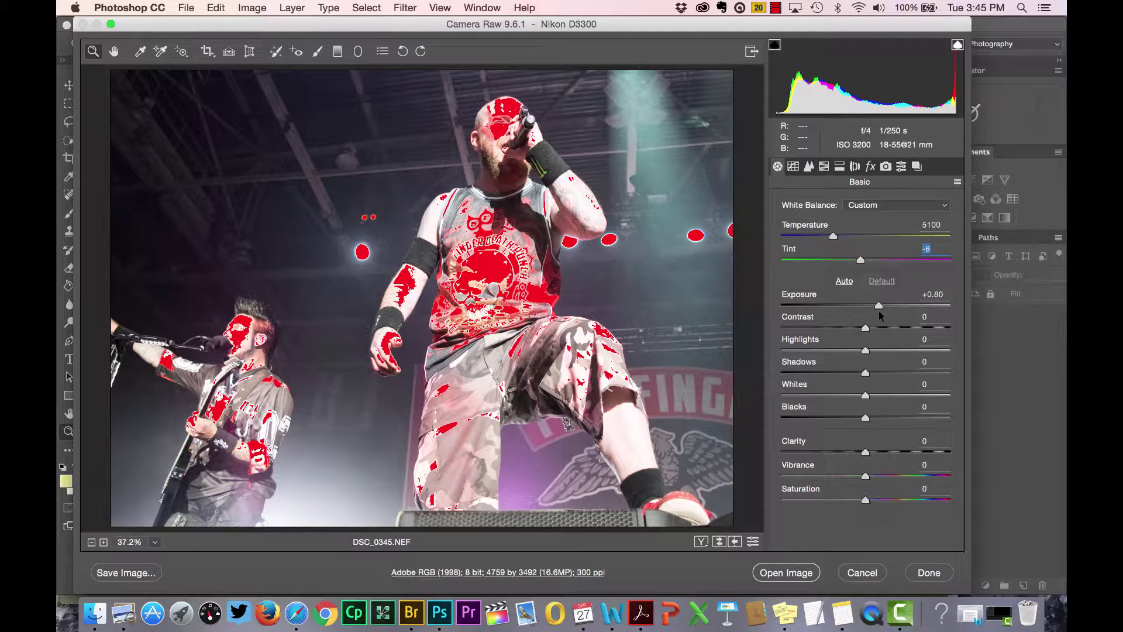
drag(879, 316, 853, 319)
key(o)
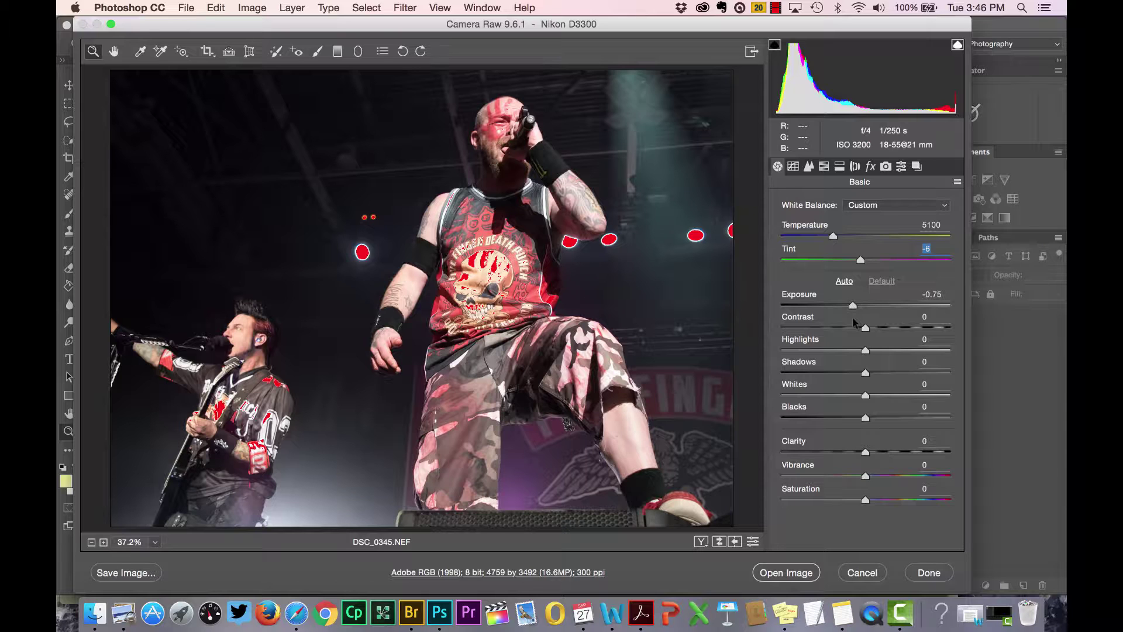
click(854, 322)
drag(852, 328, 767, 336)
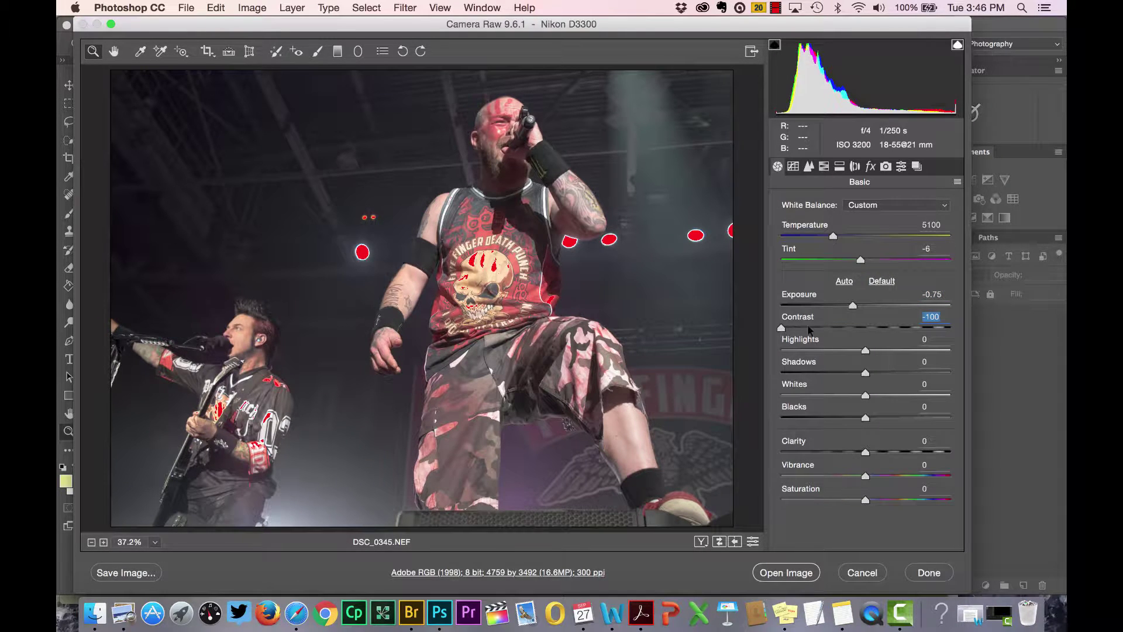
drag(785, 331, 867, 336)
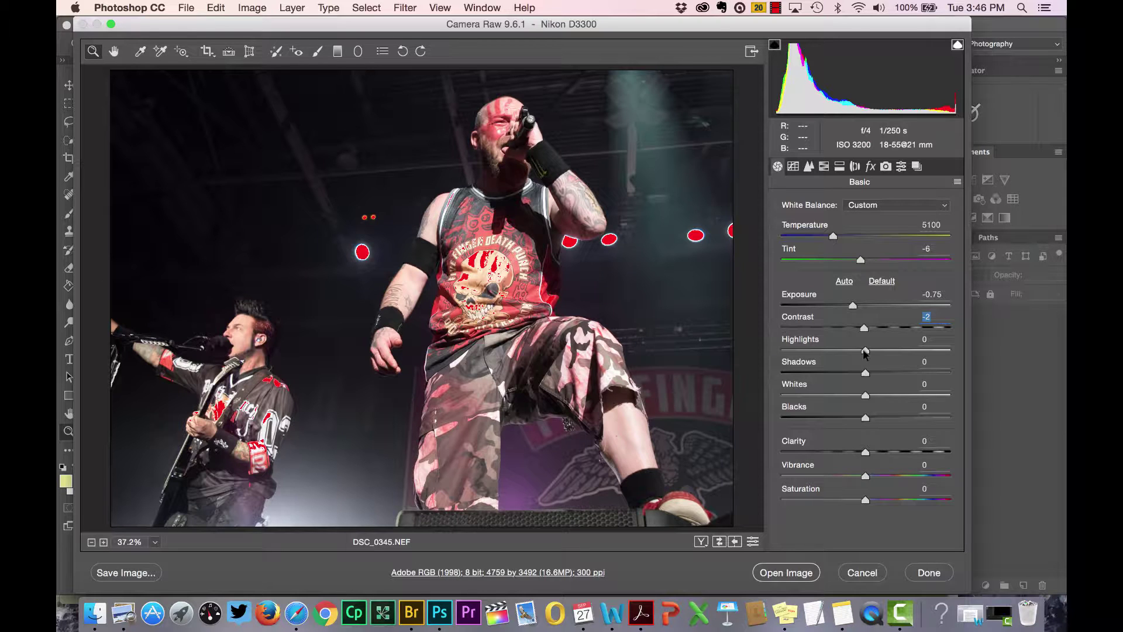
Step: Set the tonal sliders to Highlights -21, Shadows +35, Whites -6 and Blacks -5
drag(866, 351, 901, 354)
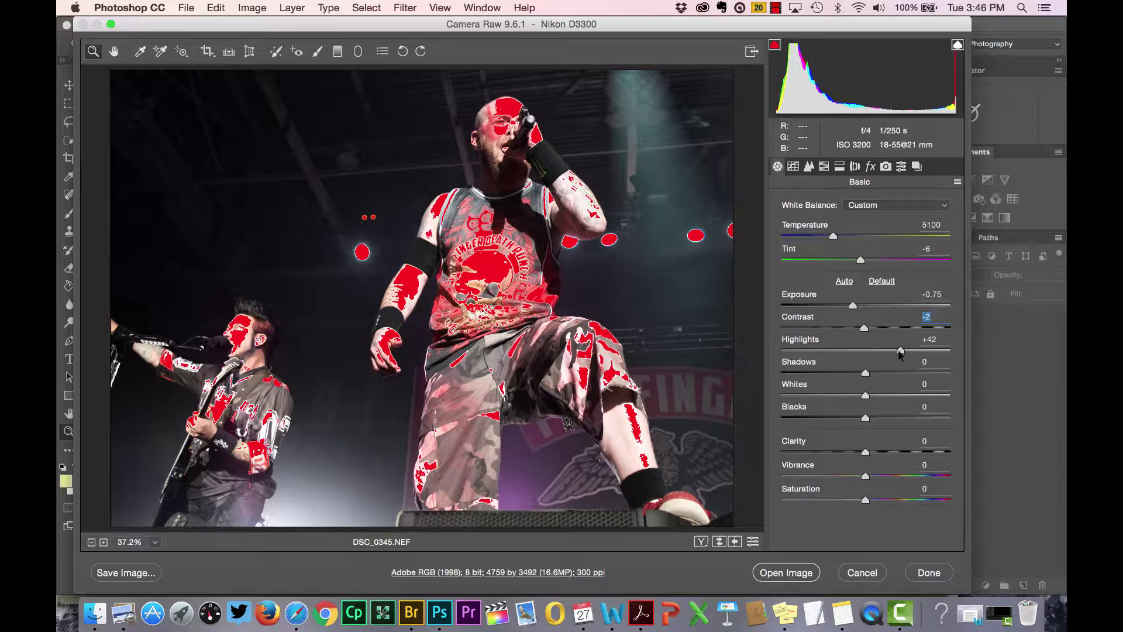
drag(900, 353, 855, 358)
drag(862, 355, 846, 356)
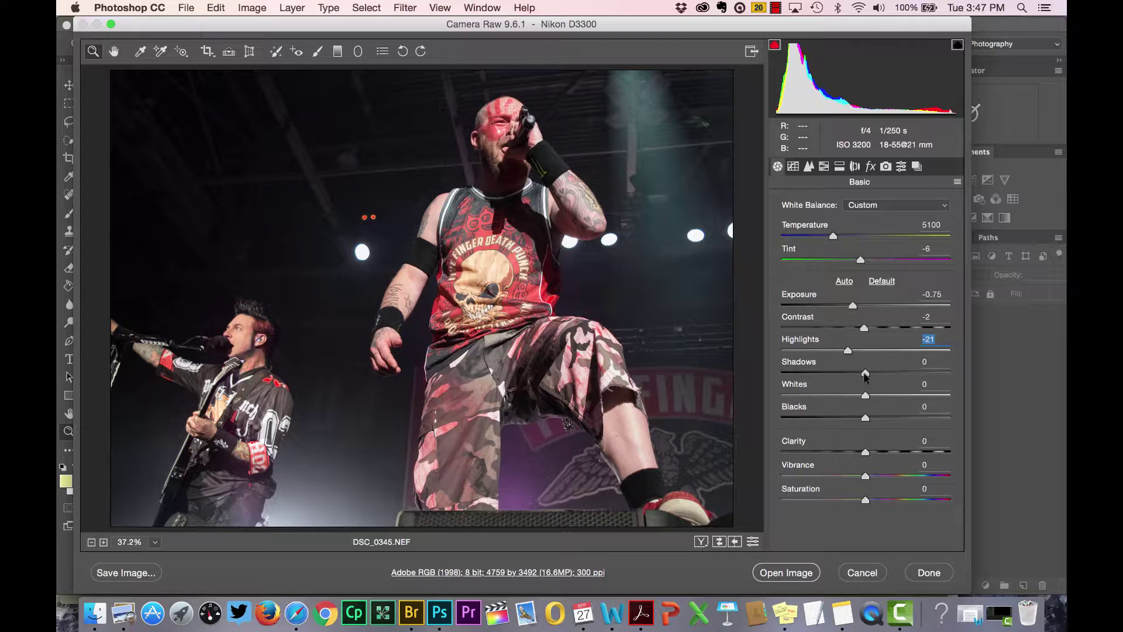
drag(864, 375, 893, 389)
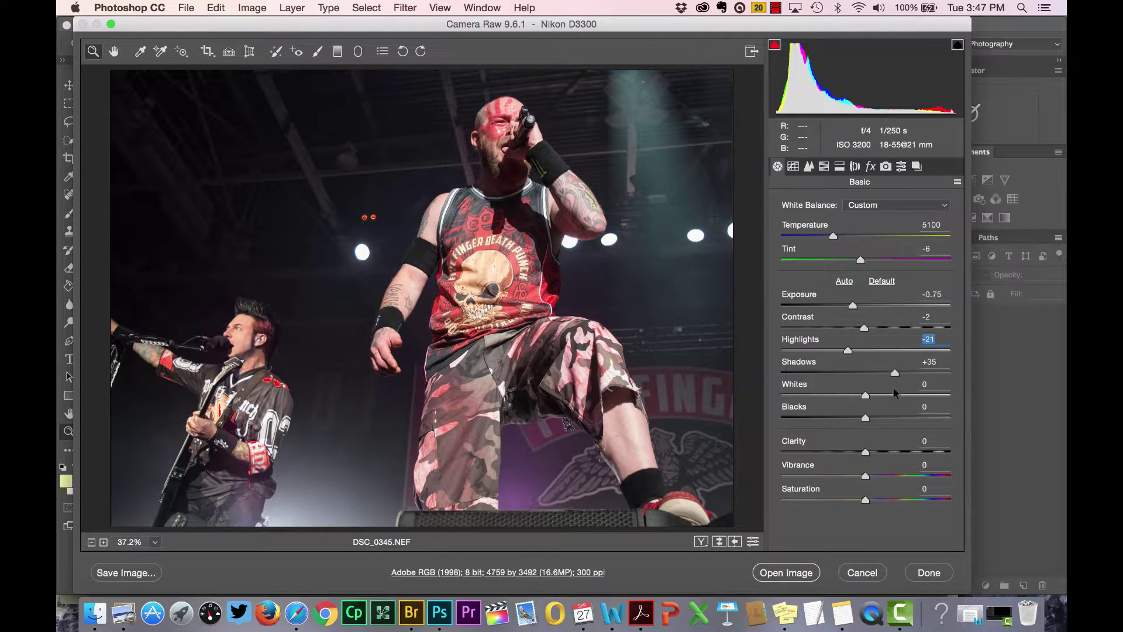
drag(895, 393, 895, 395)
drag(867, 395, 862, 419)
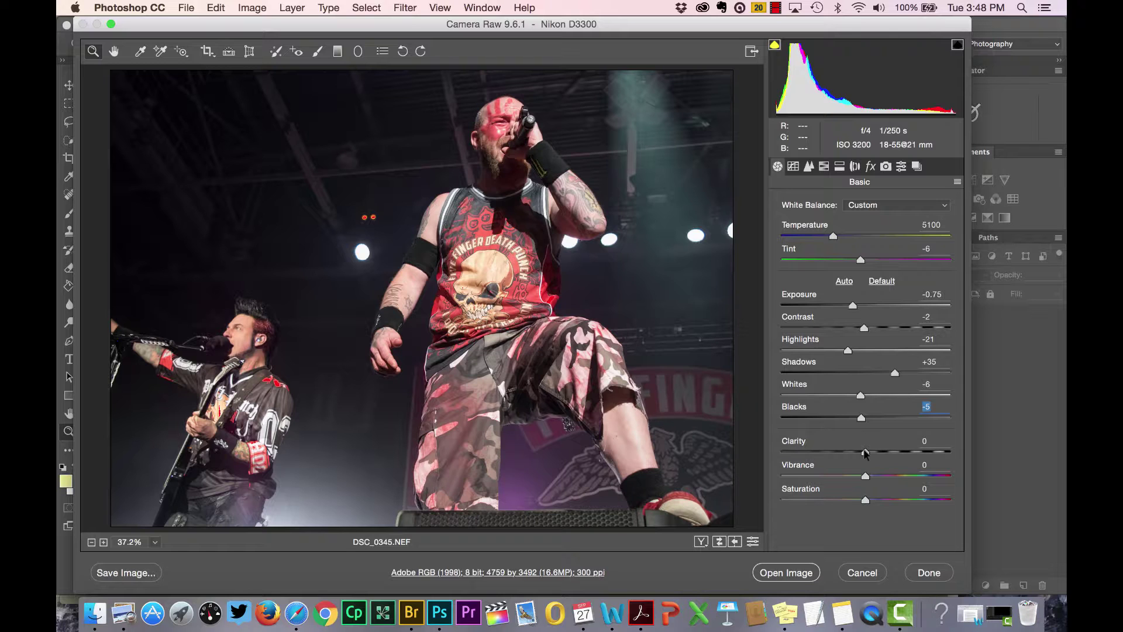
Step: Set Clarity to -1, Vibrance to +31 and Saturation to +28
mouse_move(866, 453)
mouse_down()
mouse_move(773, 462)
mouse_move(892, 457)
mouse_move(865, 468)
mouse_up()
drag(866, 476, 893, 480)
drag(865, 501, 890, 504)
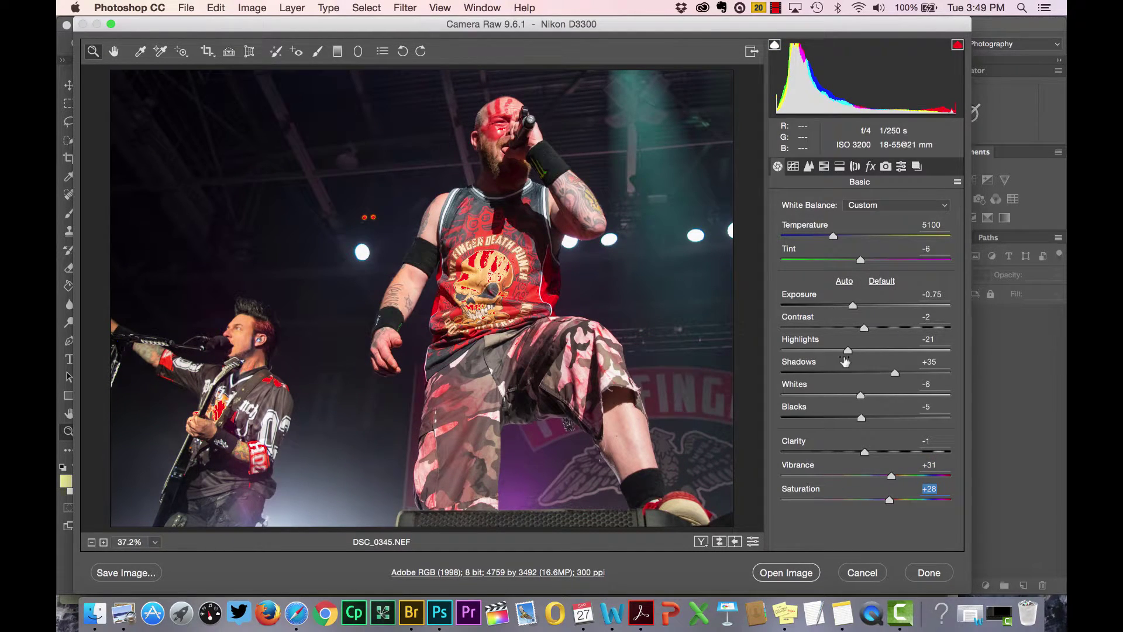
Step: Lower Highlights to -42 and open the adjusted image in Photoshop
drag(848, 351, 830, 353)
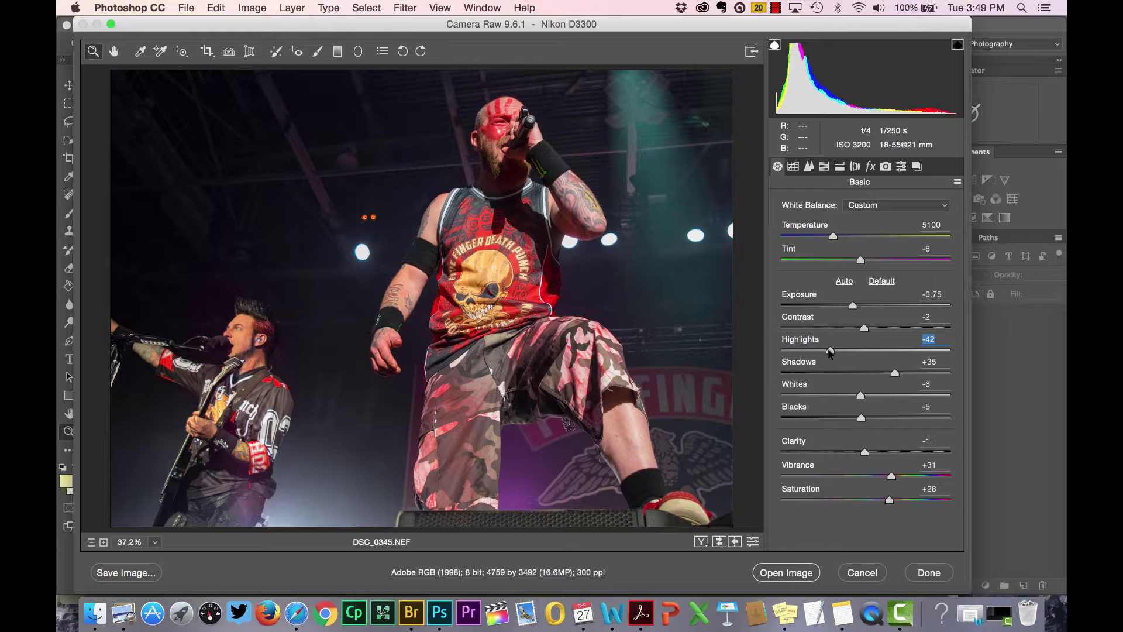
click(785, 572)
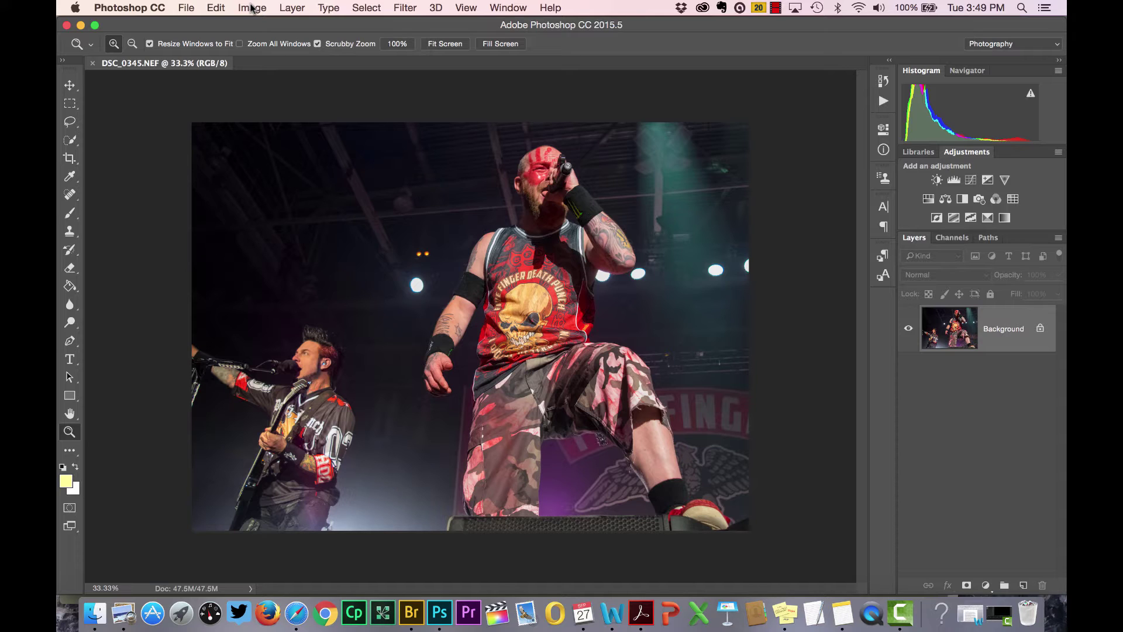
Step: Prepare to save the image as DSC_0345.psd in Photoshop format in the Concert pix folder, and cancel the save
click(186, 8)
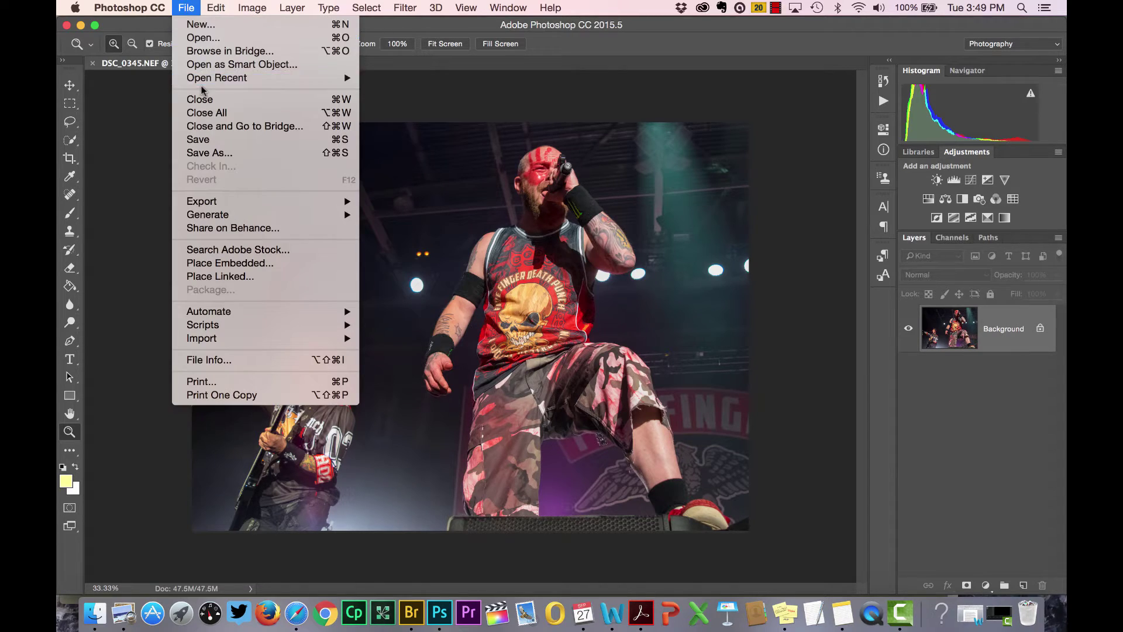
click(222, 153)
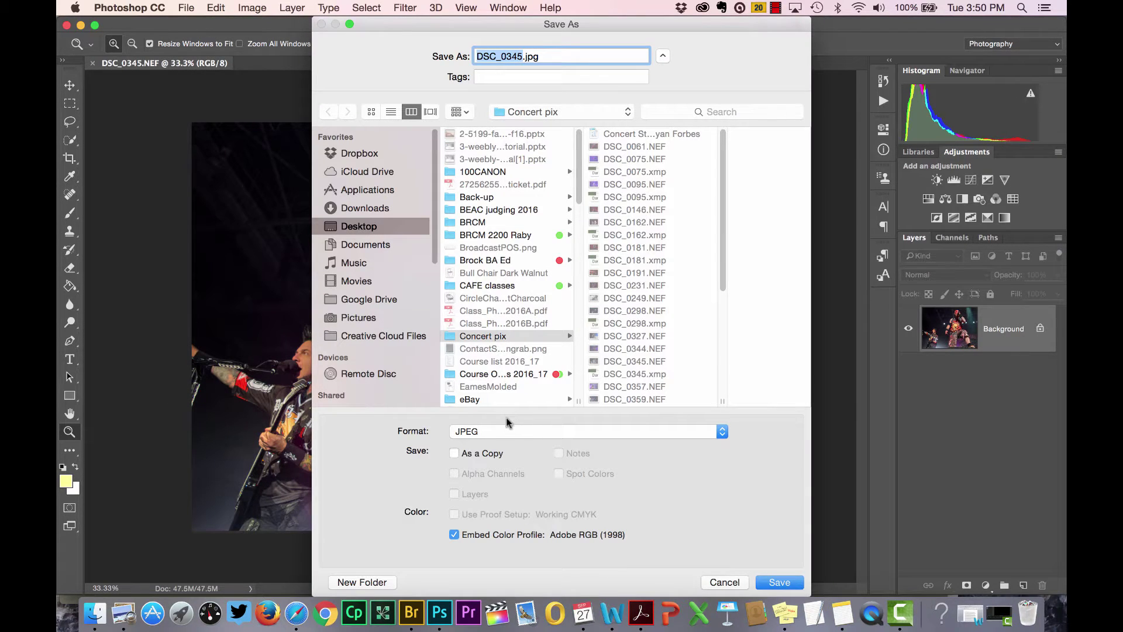
click(503, 431)
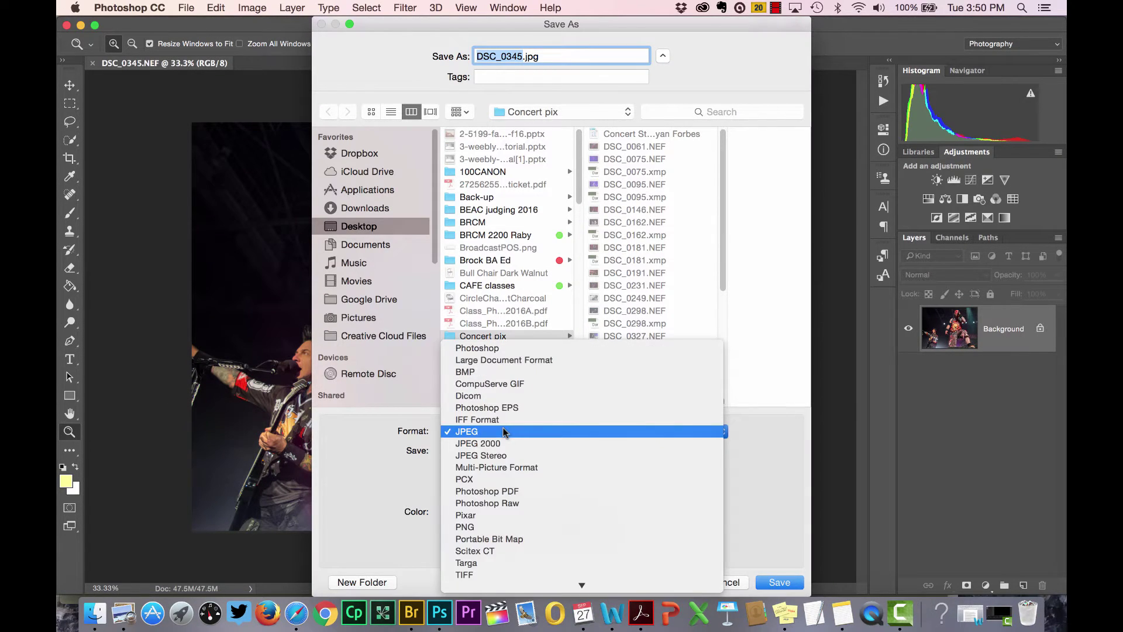
click(500, 346)
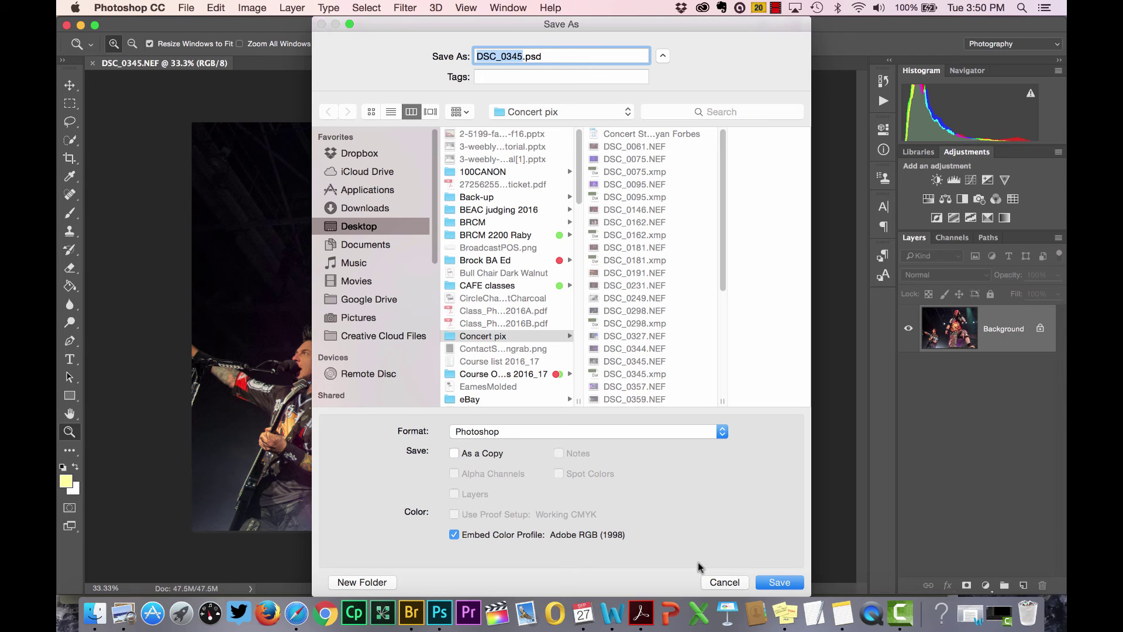
click(725, 582)
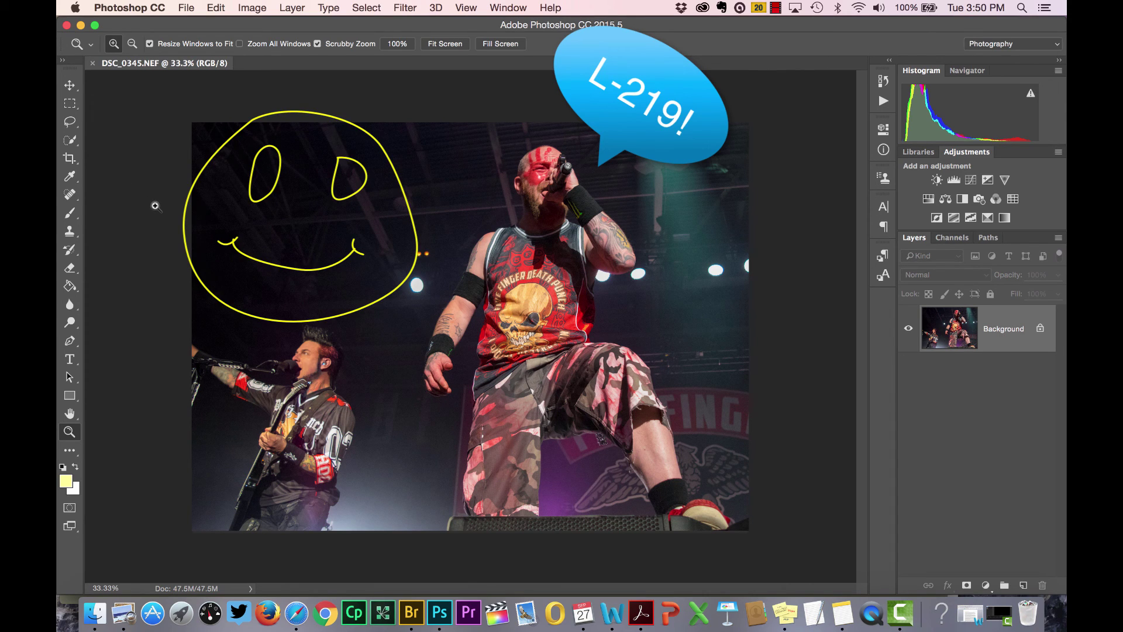
click(776, 7)
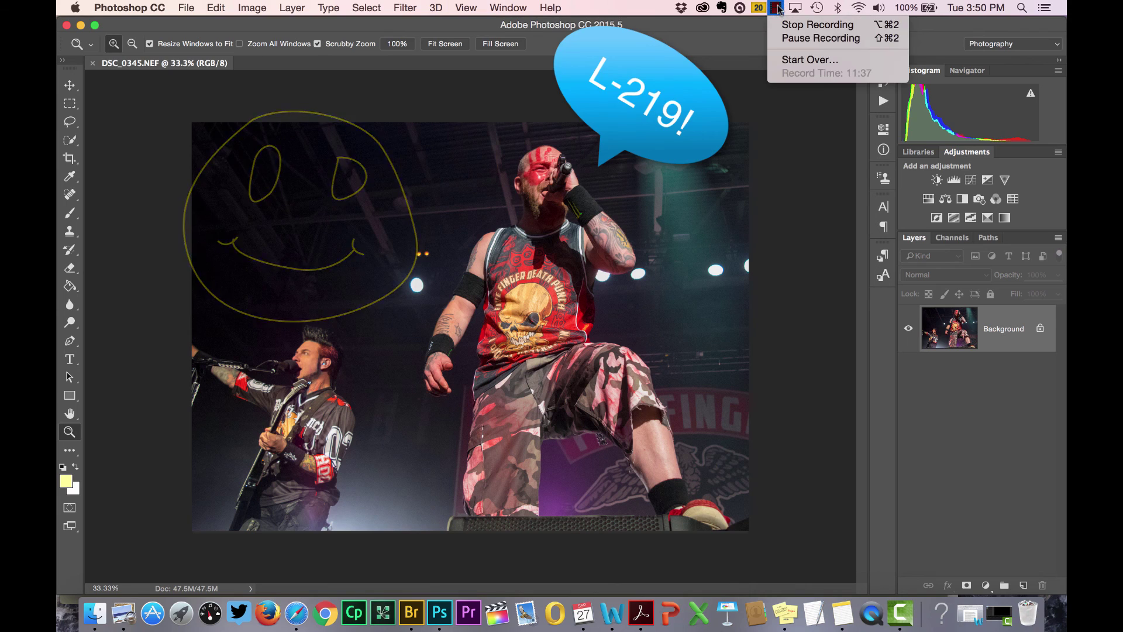